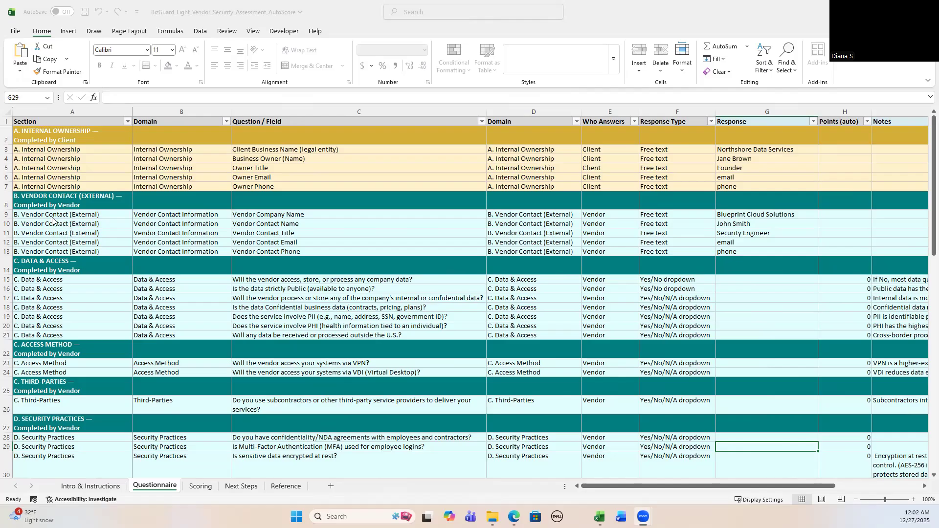
# Scroll through the questionnaire and open the Scoring sheet to review the summary
pyautogui.scroll(-1, 81, 256)
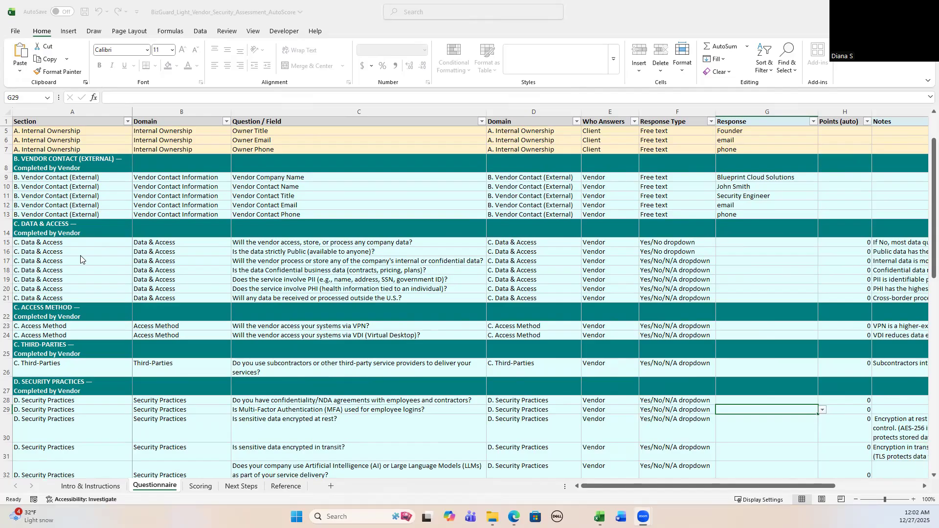
pyautogui.scroll(-1, 80, 259)
pyautogui.scroll(2, 81, 258)
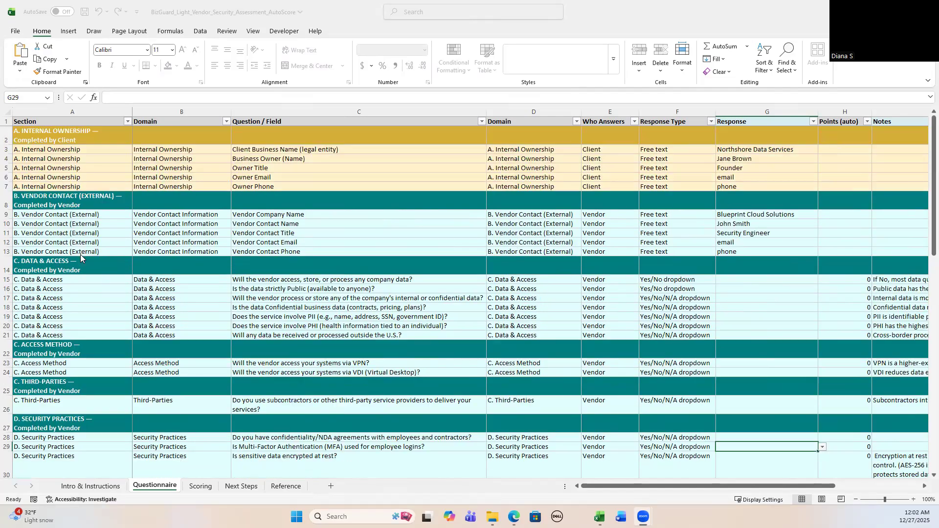
pyautogui.click(202, 490)
pyautogui.click(200, 489)
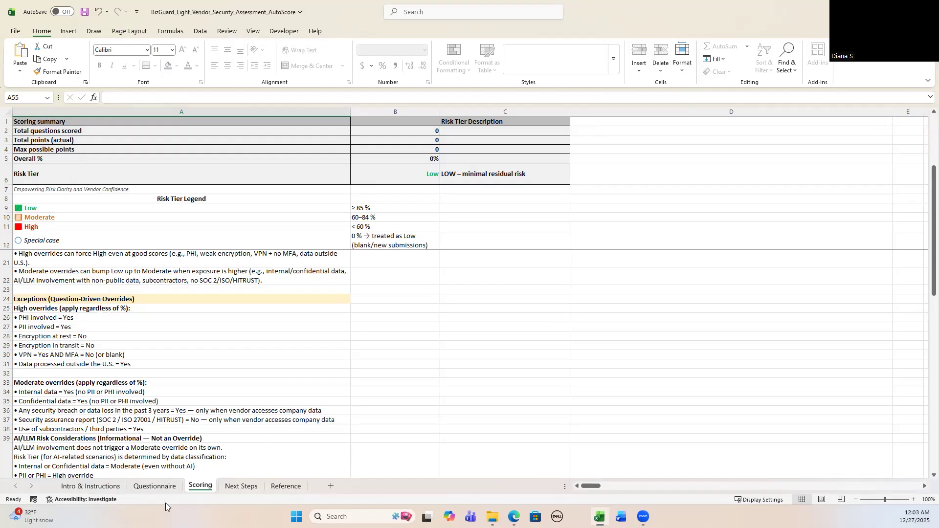
# Answer the first three Data & Access questions Yes, No and Yes respectively
pyautogui.click(154, 486)
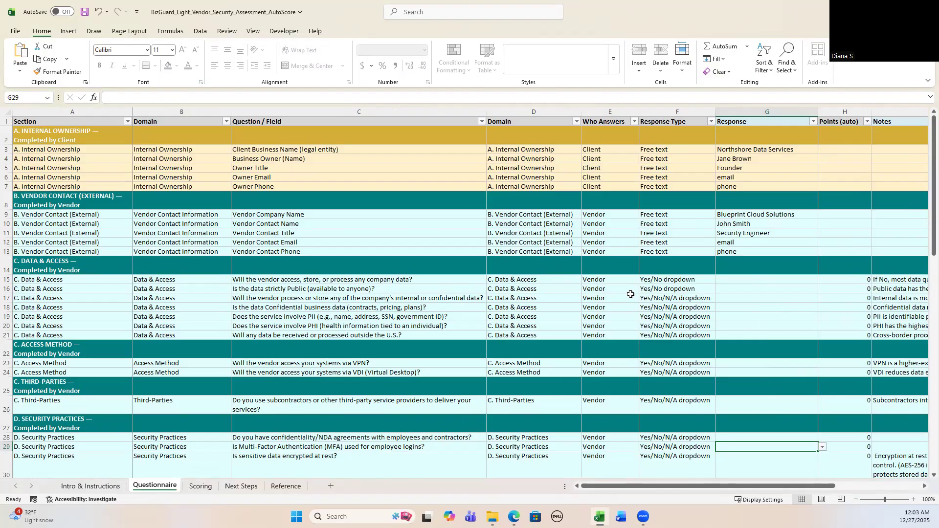
pyautogui.click(751, 281)
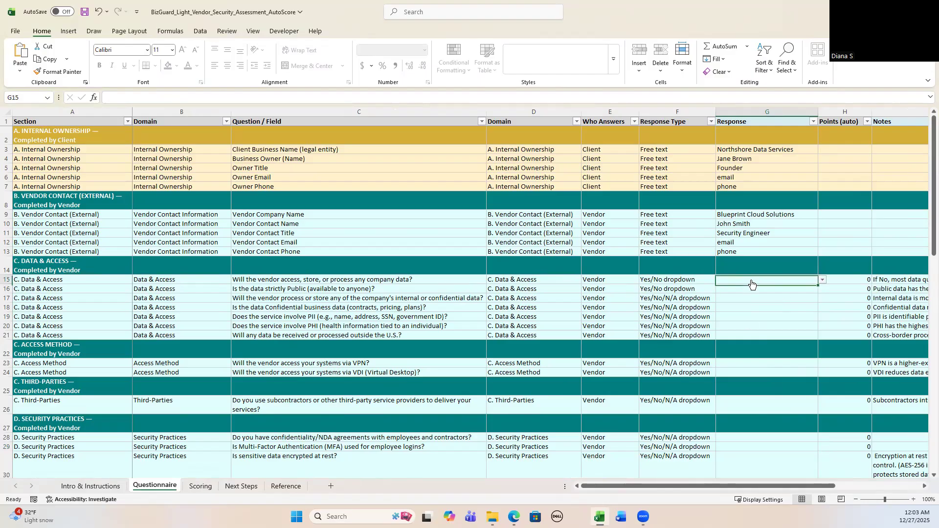
pyautogui.click(824, 280)
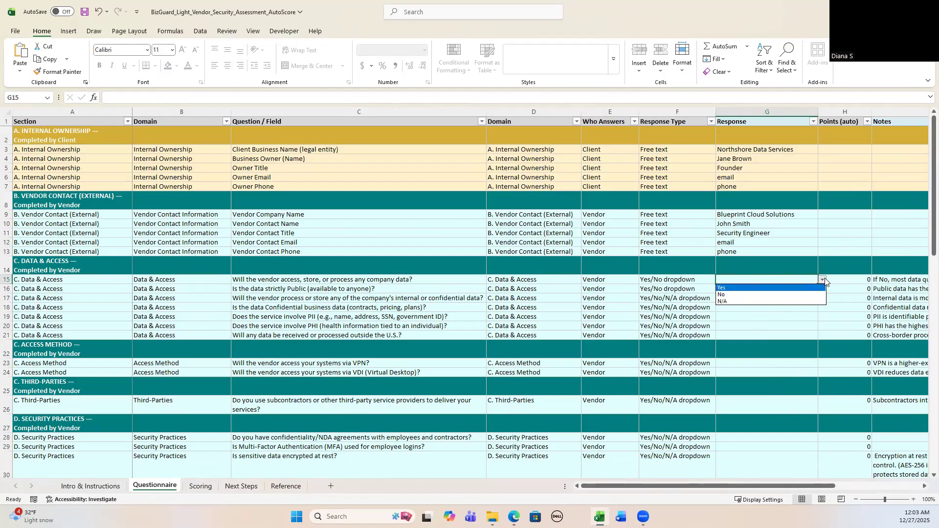
pyautogui.click(747, 287)
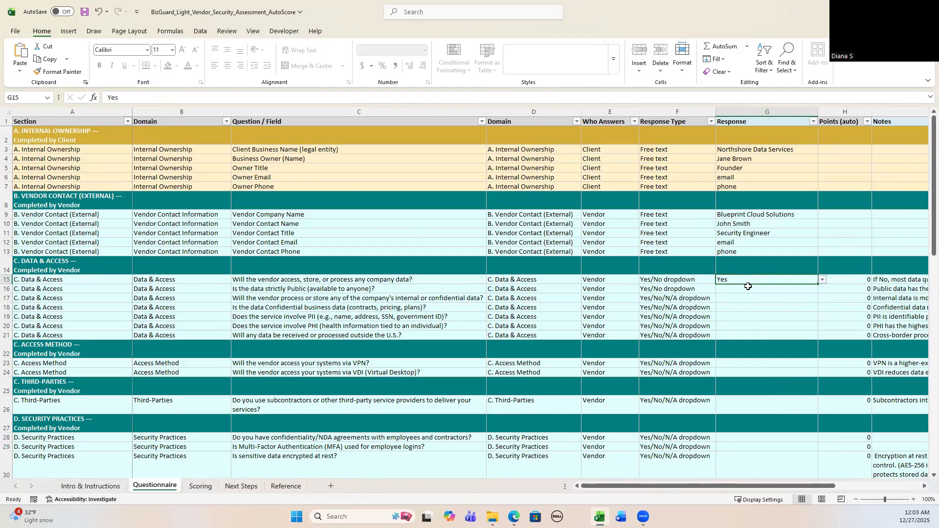
pyautogui.click(747, 292)
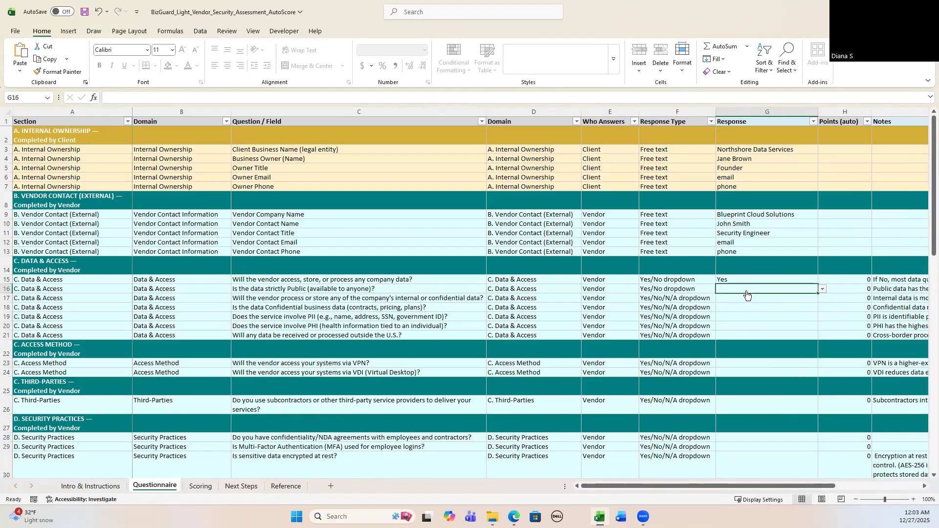
pyautogui.click(822, 289)
pyautogui.click(775, 303)
pyautogui.click(765, 298)
pyautogui.click(823, 299)
pyautogui.click(743, 308)
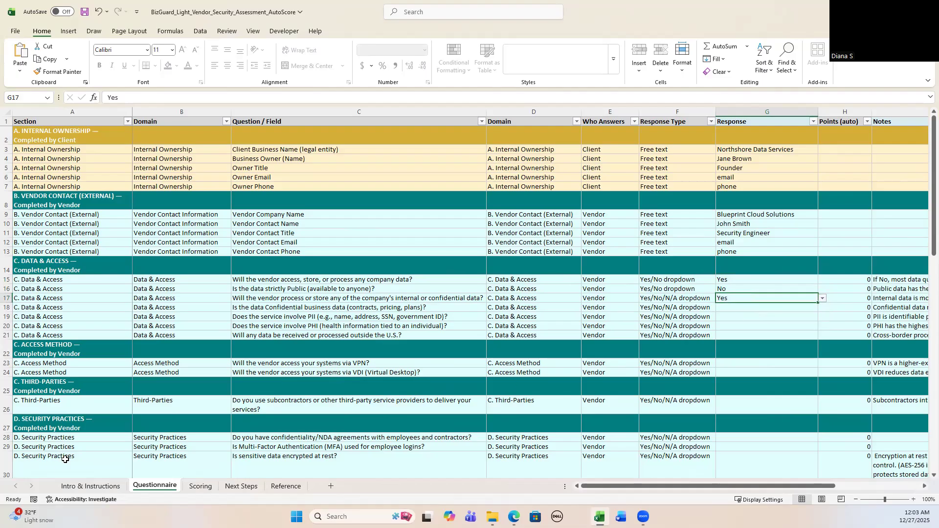
# Check the scoring summary and answer Yes to the confidential business data and PII questions
pyautogui.click(201, 486)
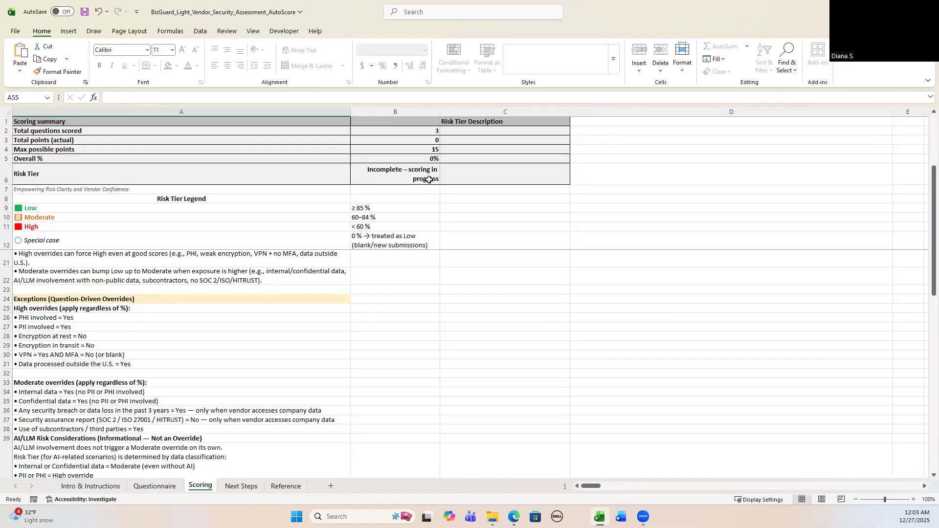
pyautogui.click(156, 486)
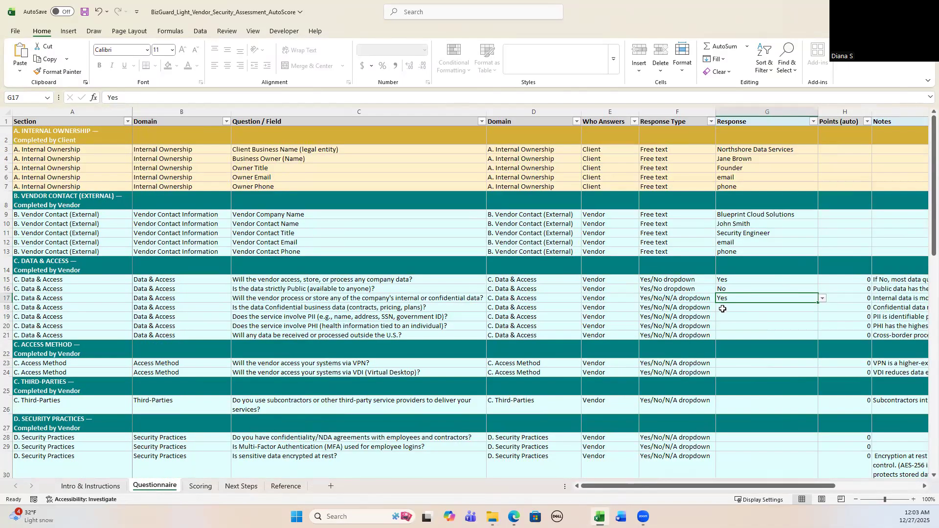
pyautogui.click(723, 309)
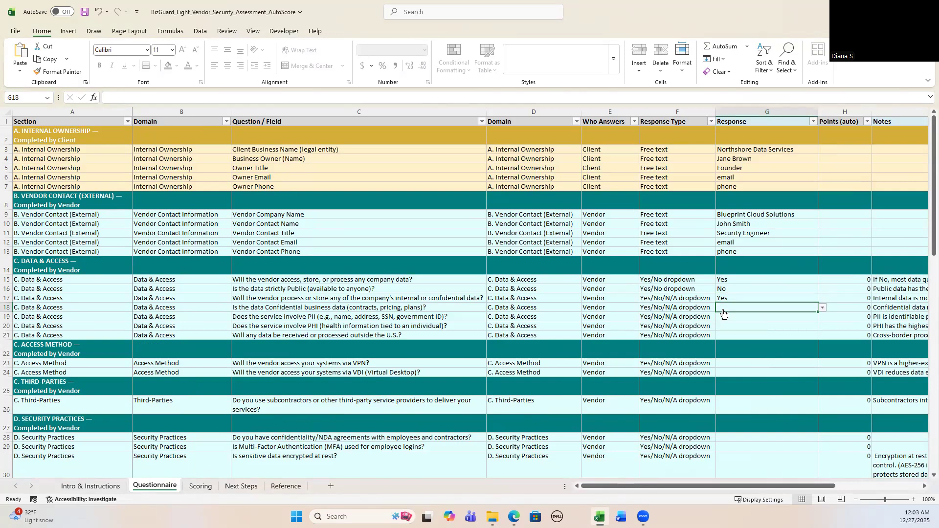
pyautogui.click(822, 308)
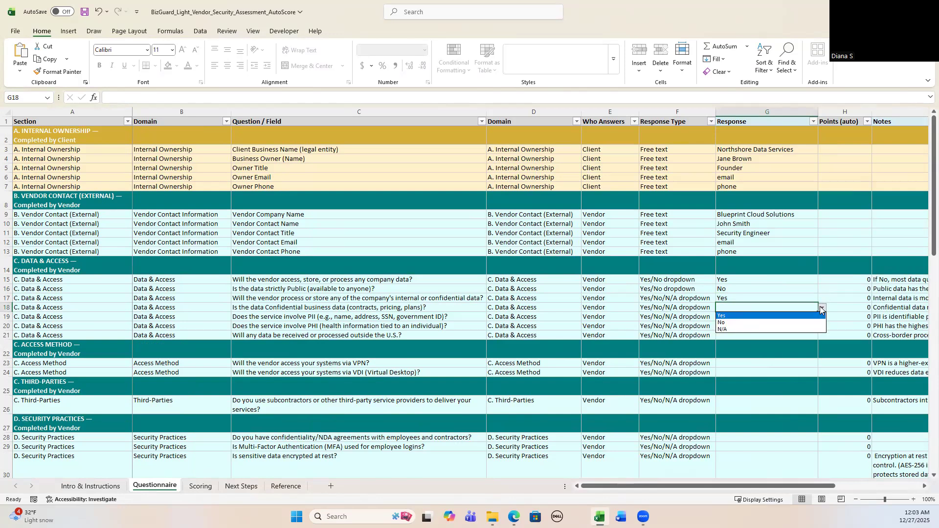
pyautogui.click(782, 316)
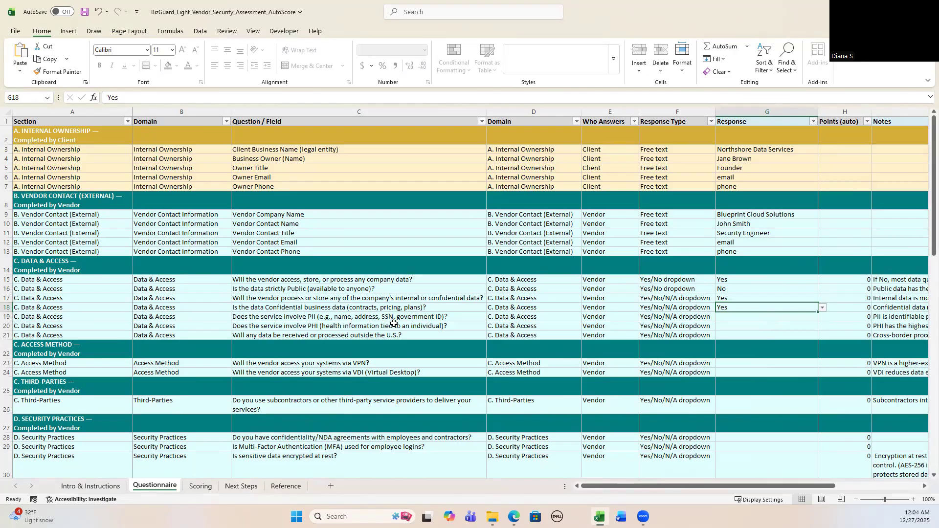
pyautogui.click(735, 320)
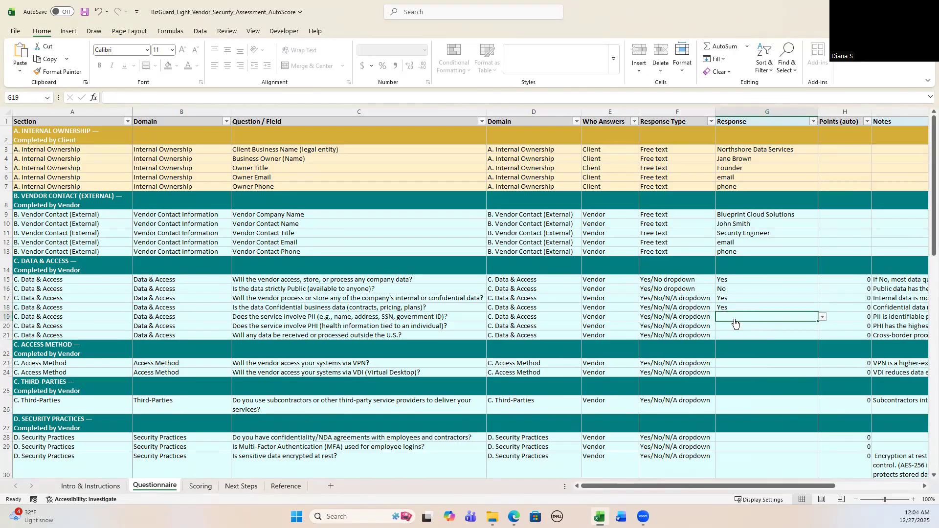
pyautogui.click(822, 318)
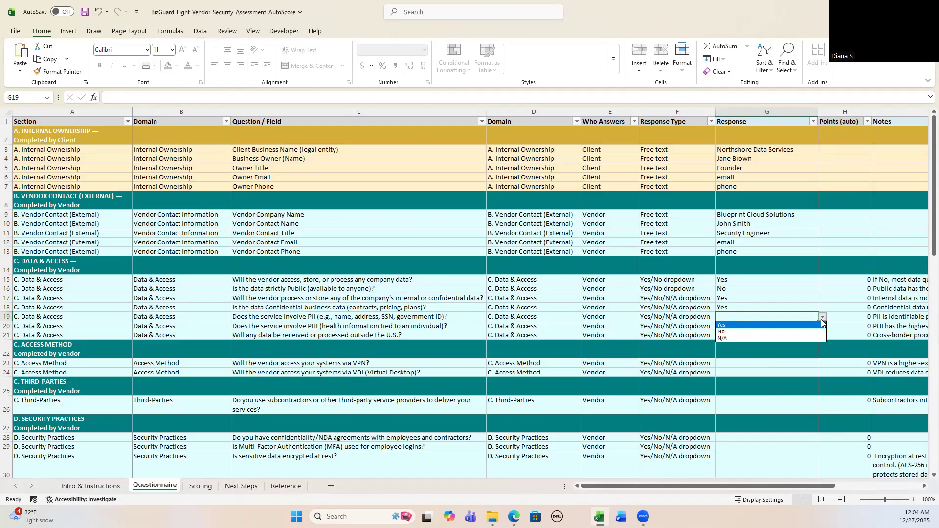
pyautogui.click(783, 324)
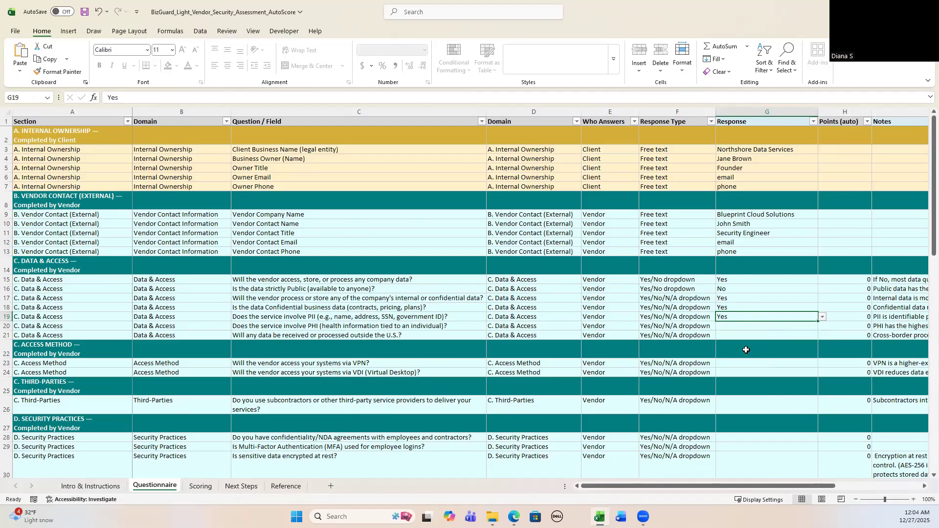
# Check the scoring summary and answer No to whether the vendor will access company data
pyautogui.click(196, 485)
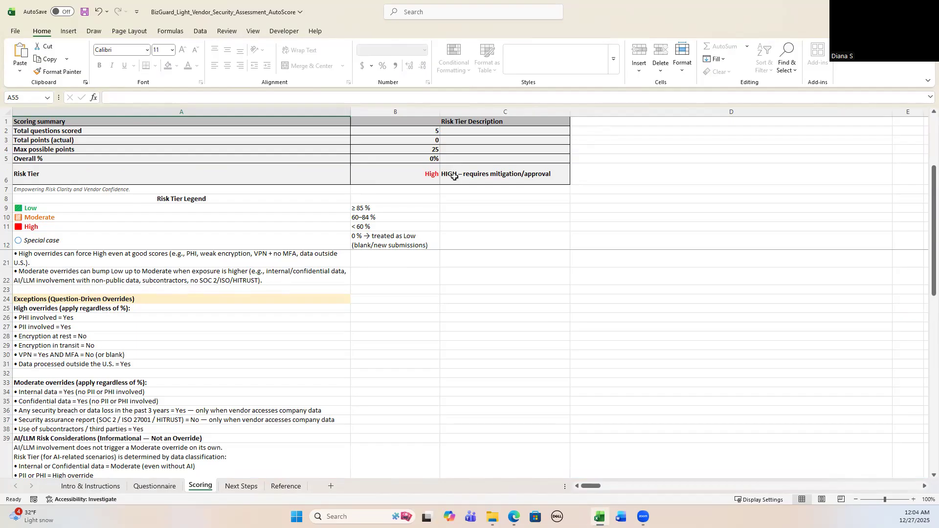
pyautogui.click(153, 485)
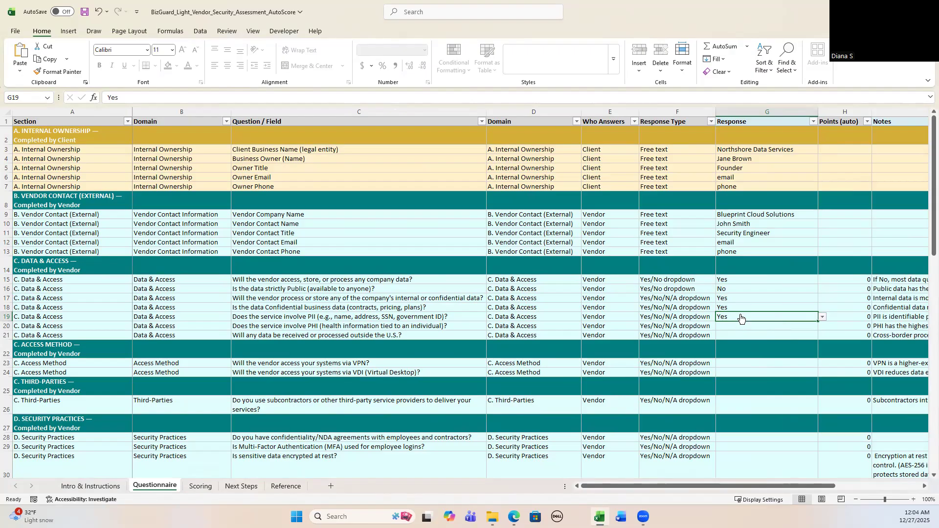
pyautogui.click(739, 283)
pyautogui.click(821, 279)
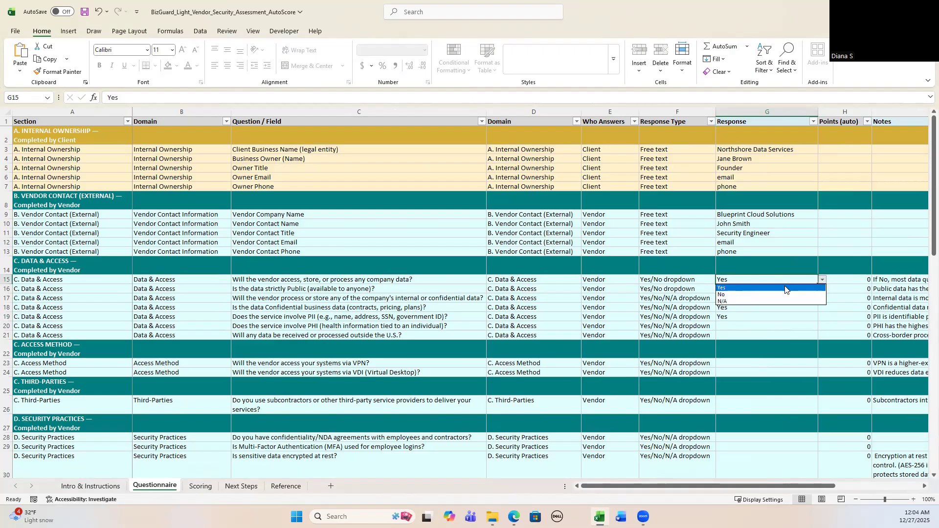
pyautogui.click(770, 295)
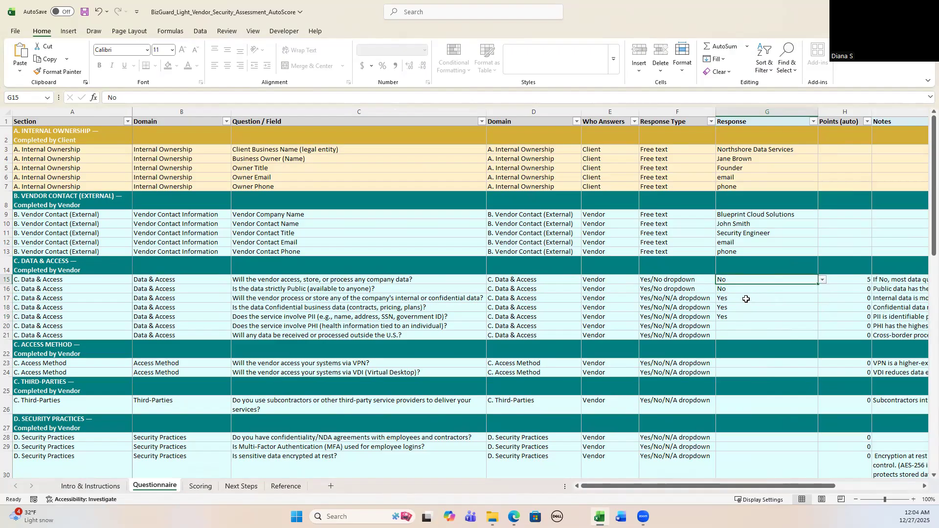
# Answer Yes to the strictly public data question and No to the internal or confidential data question
pyautogui.click(741, 289)
pyautogui.click(822, 289)
pyautogui.click(783, 298)
pyautogui.click(768, 301)
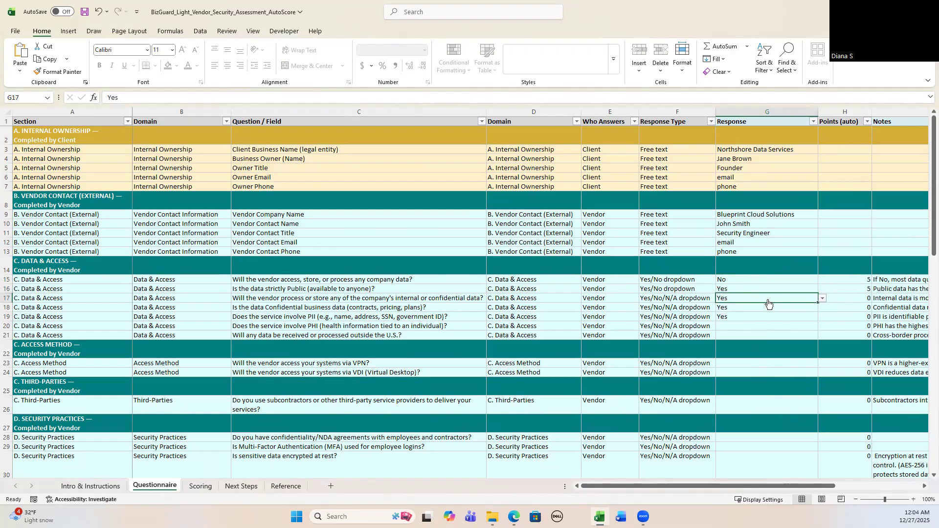
pyautogui.click(821, 300)
pyautogui.click(777, 311)
# Answer No to the confidential business data, PII and PHI questions
pyautogui.click(772, 311)
pyautogui.click(821, 307)
pyautogui.click(773, 326)
pyautogui.click(761, 317)
pyautogui.click(822, 316)
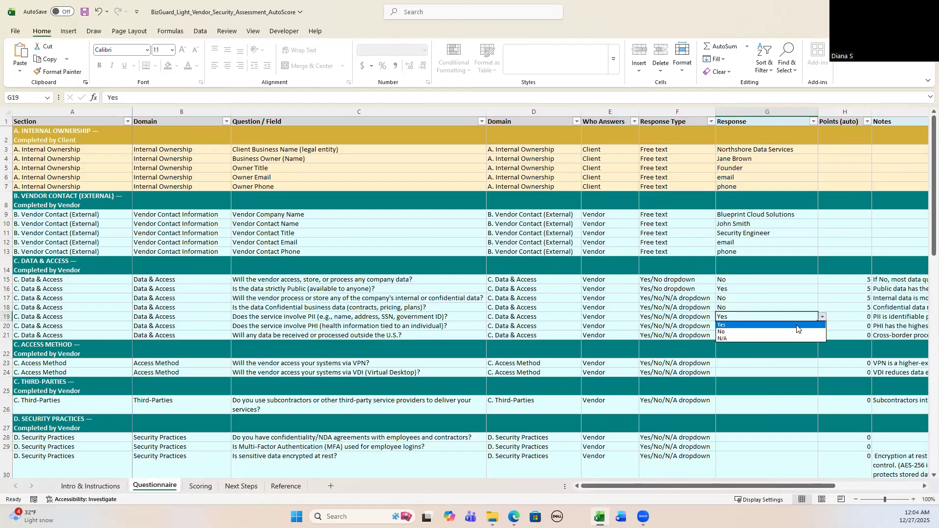
pyautogui.click(793, 333)
pyautogui.click(749, 327)
pyautogui.click(822, 326)
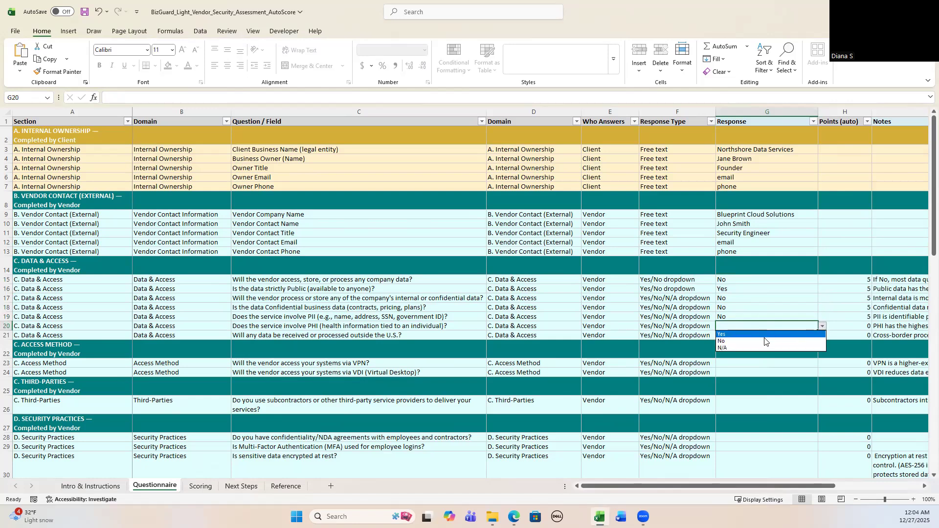
pyautogui.click(766, 342)
# Review the Scoring sheet summary for the updated answers
pyautogui.click(201, 486)
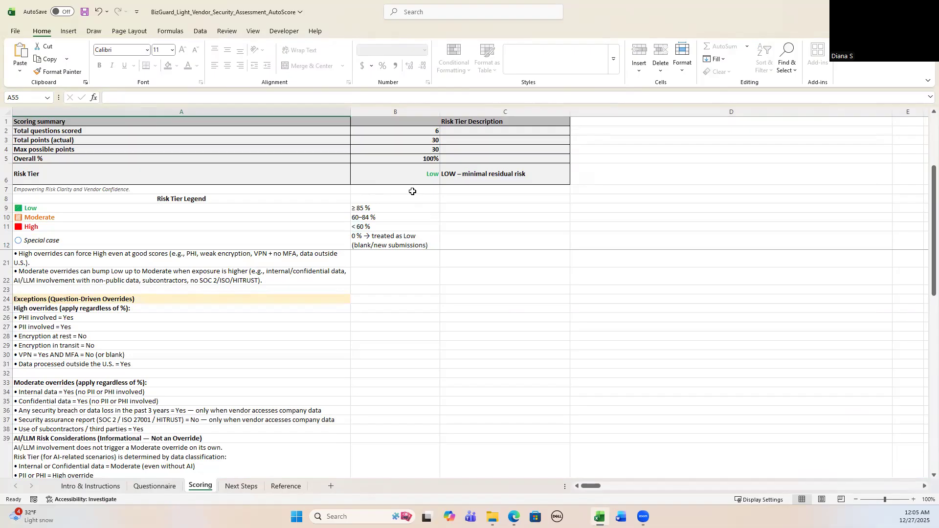
pyautogui.click(156, 487)
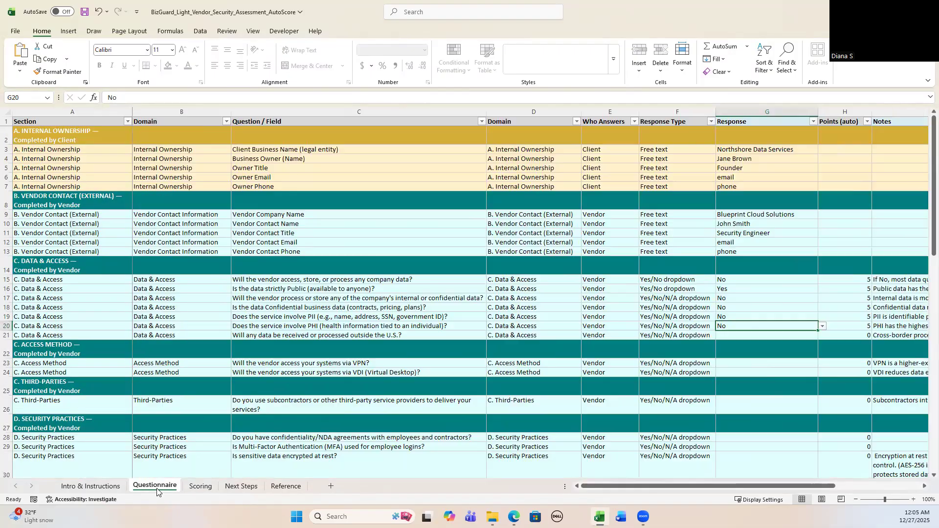
pyautogui.click(772, 365)
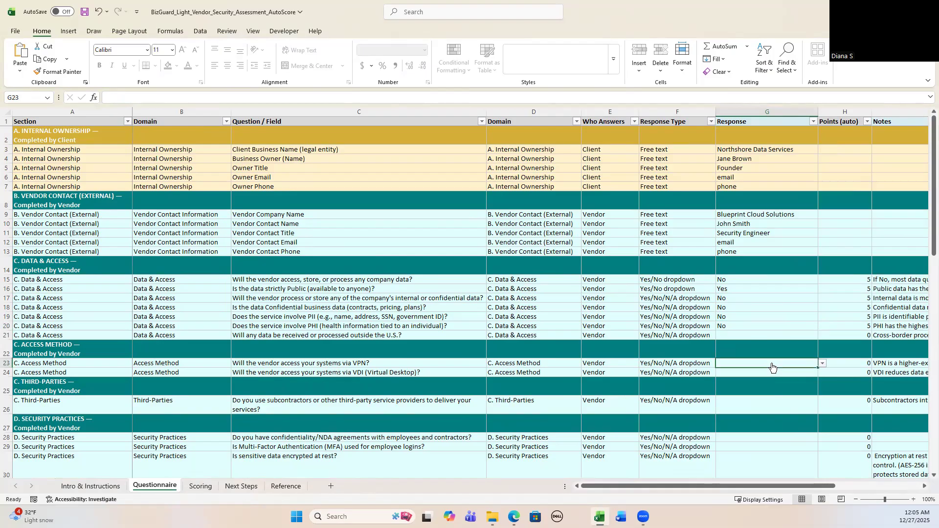
# Answer Yes to whether the vendor will access, store or process company data
pyautogui.click(741, 279)
pyautogui.click(822, 280)
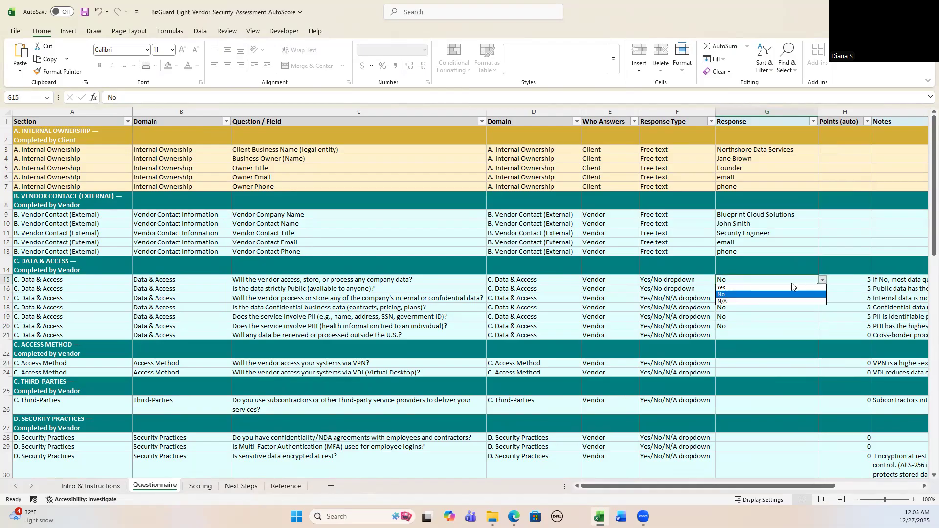
pyautogui.click(763, 288)
# Review the Scoring sheet summary and its override rules
pyautogui.click(200, 487)
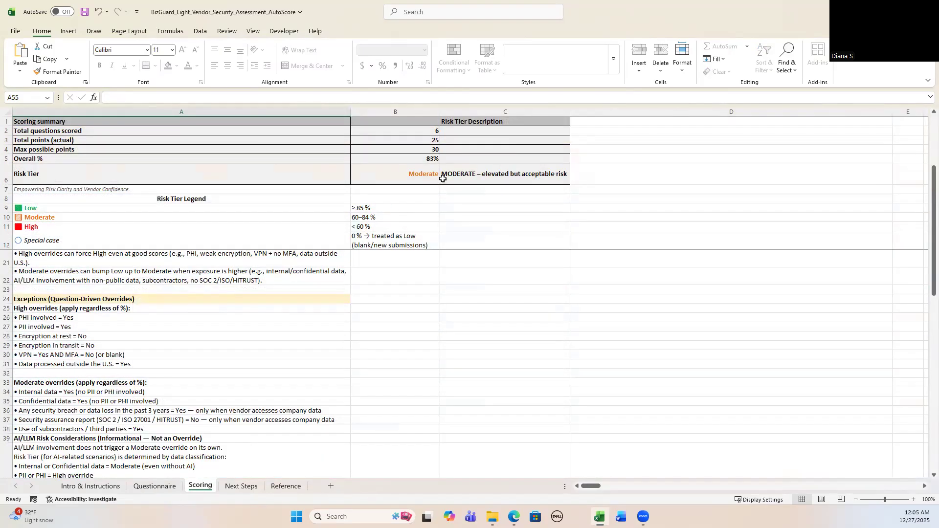
pyautogui.click(164, 487)
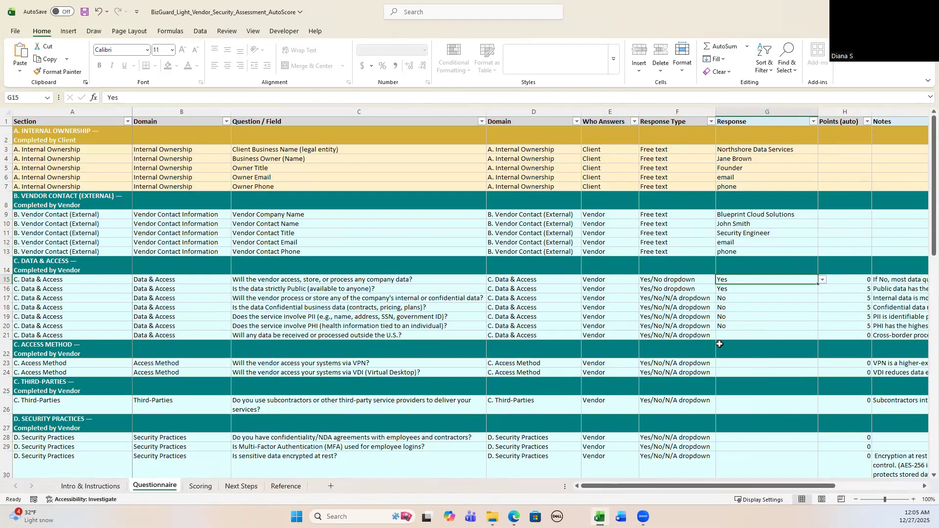
pyautogui.click(792, 363)
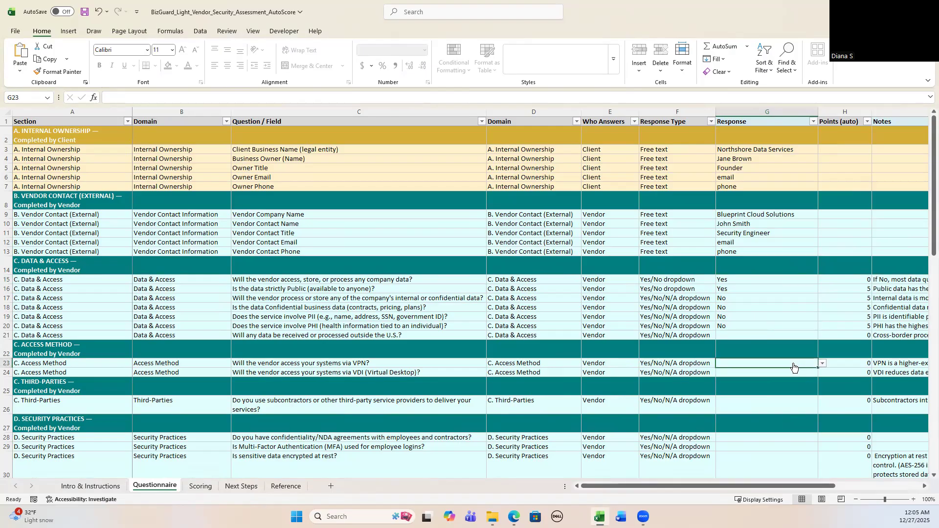
pyautogui.click(201, 487)
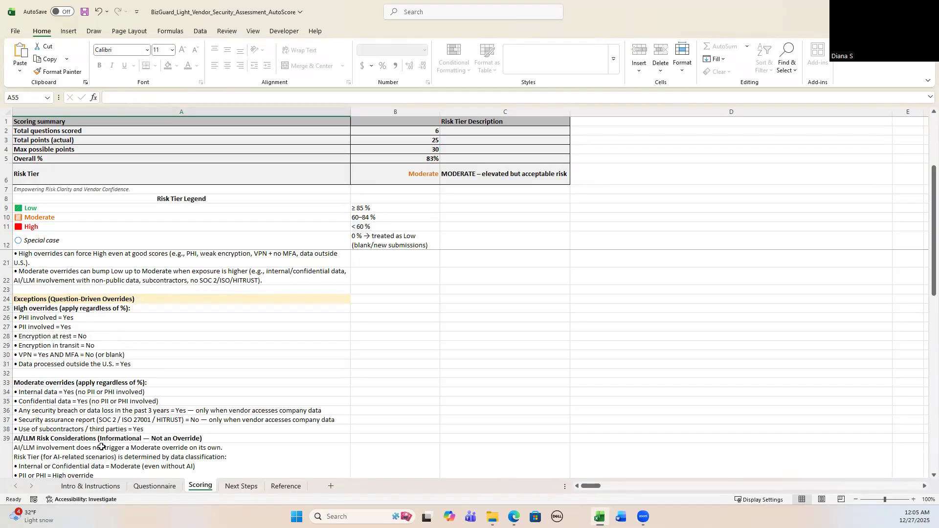
pyautogui.scroll(-3, 125, 424)
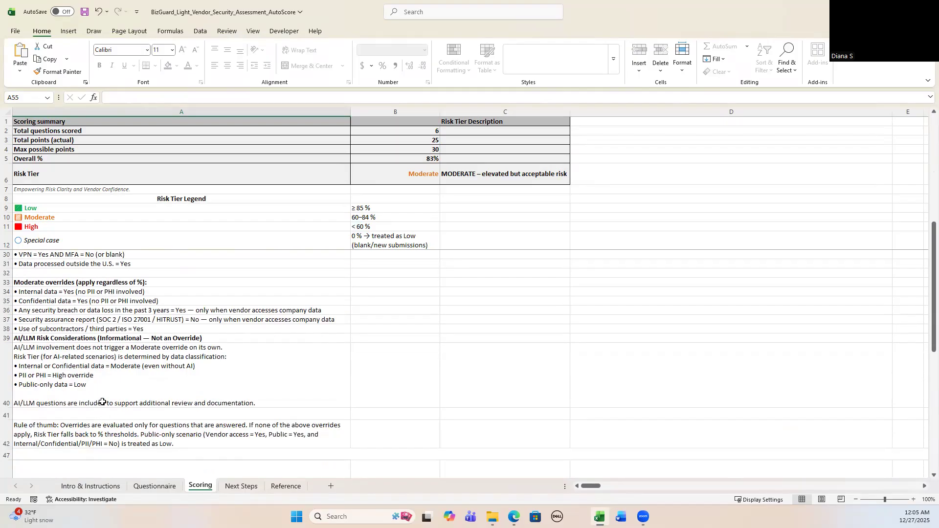
pyautogui.scroll(3, 102, 403)
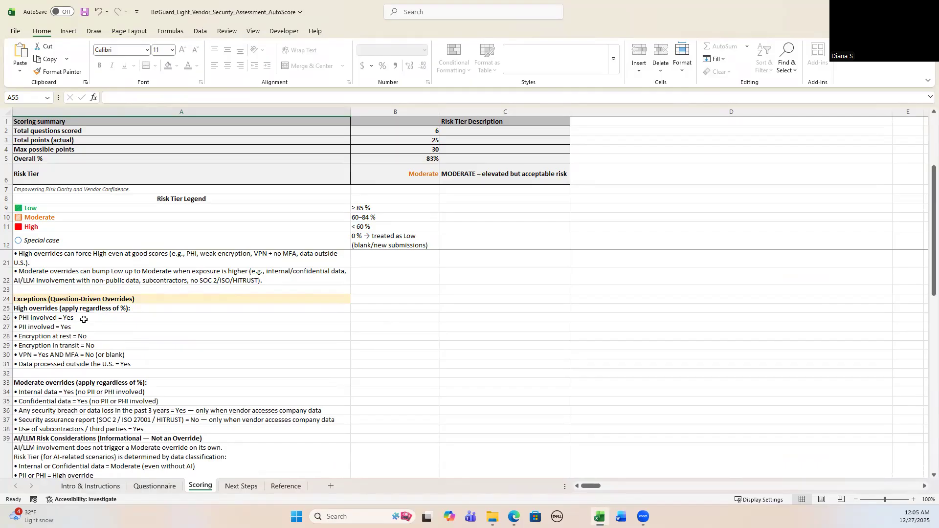
pyautogui.click(159, 487)
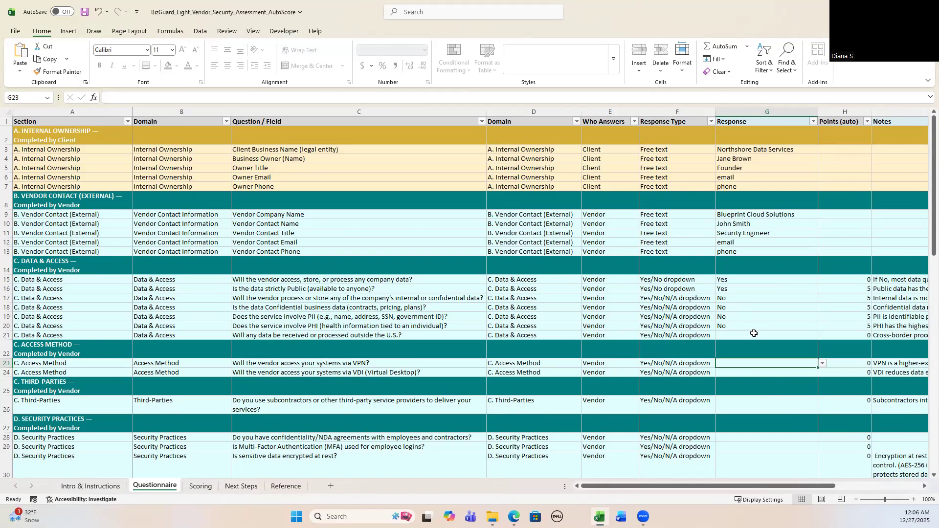
# Answer Yes to the VPN access question and check the Scoring sheet summary
pyautogui.click(824, 364)
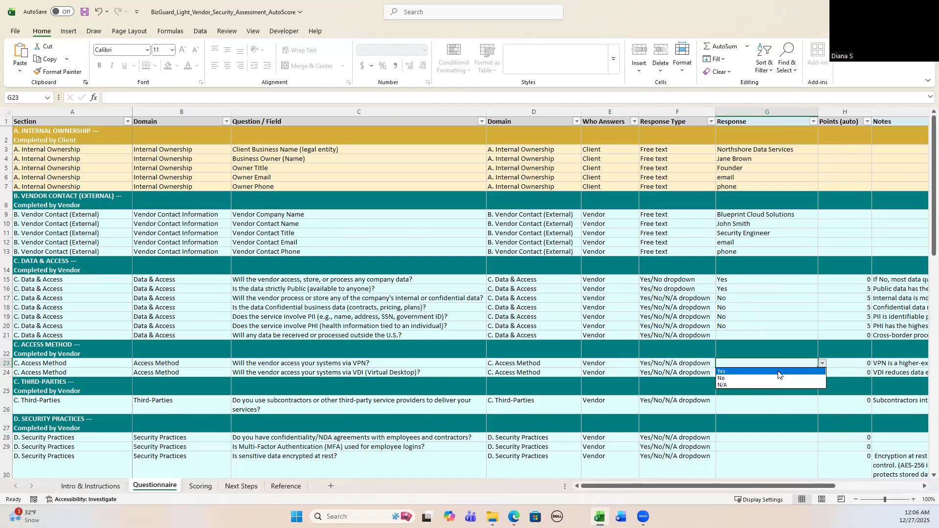
pyautogui.click(734, 370)
pyautogui.moveTo(725, 485); pyautogui.dragTo(774, 491)
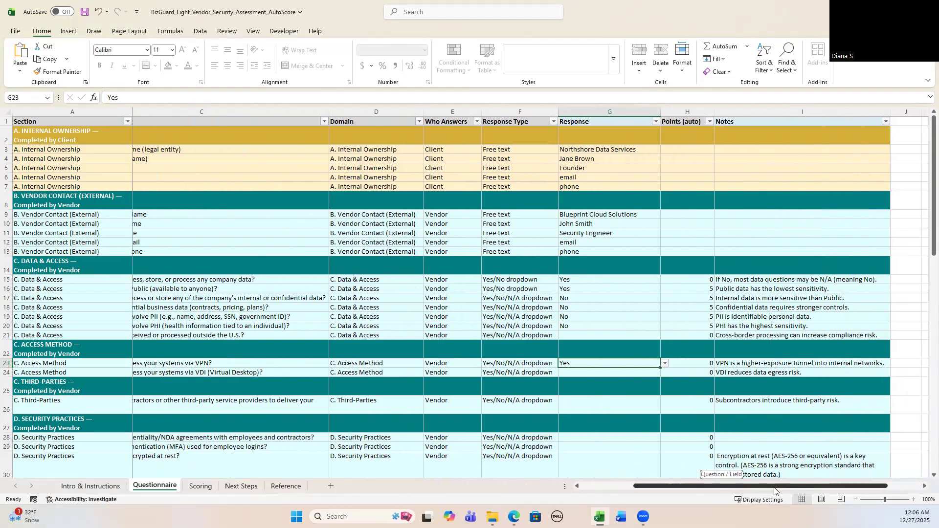
pyautogui.moveTo(774, 490); pyautogui.dragTo(724, 489)
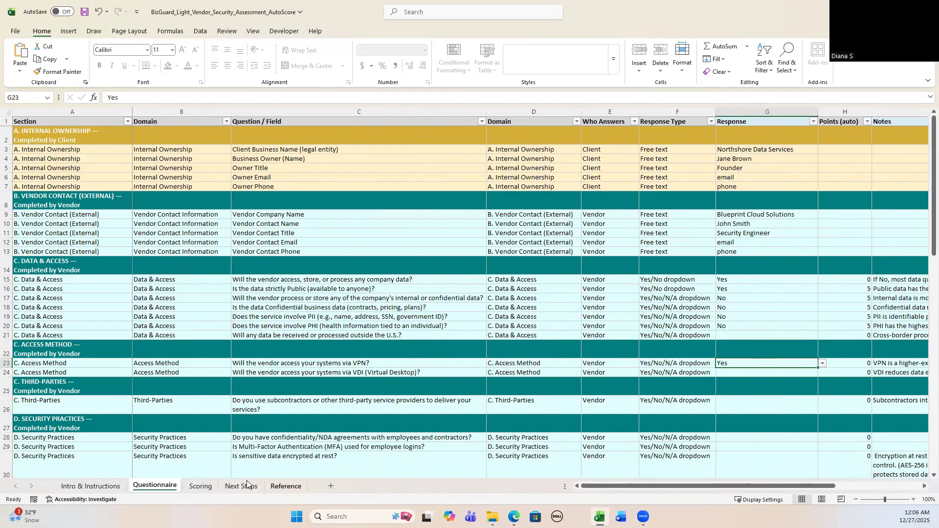
pyautogui.click(197, 486)
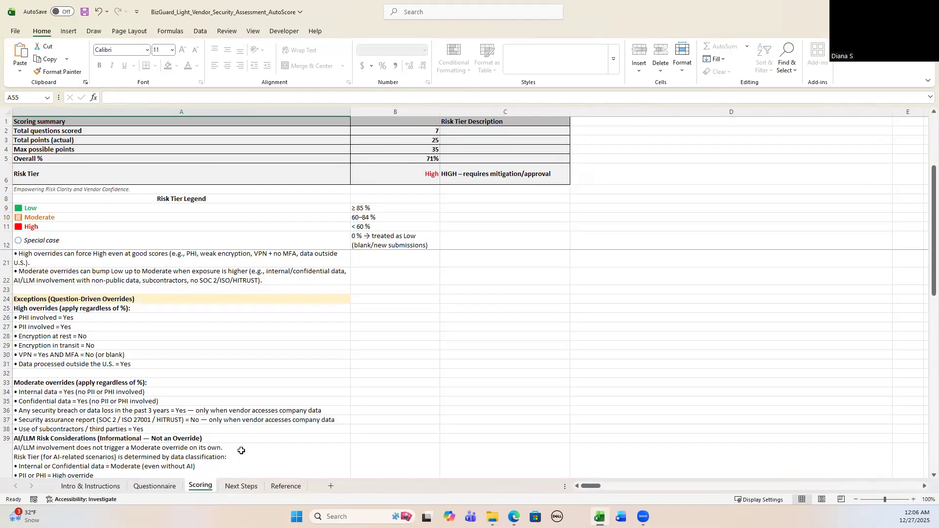
pyautogui.click(161, 487)
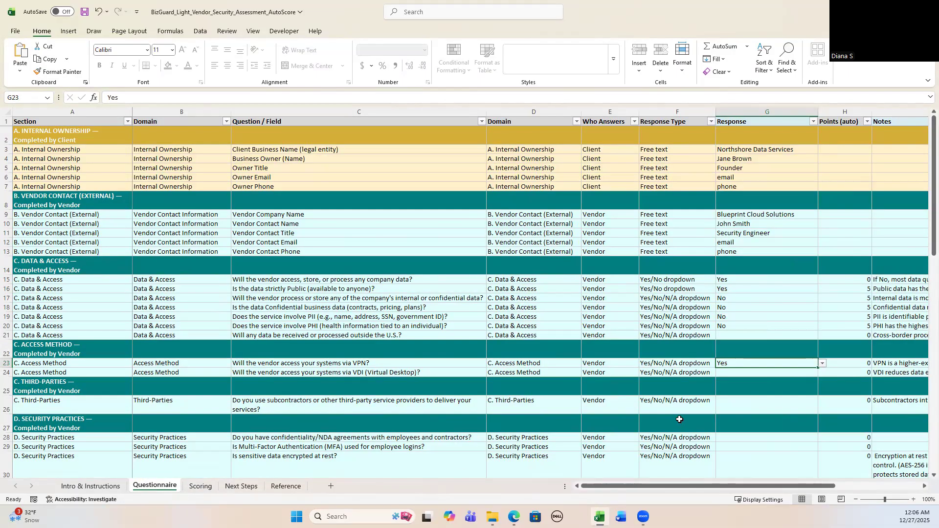
# Answer Yes to the Multi-Factor Authentication question
pyautogui.scroll(-1, 679, 419)
pyautogui.scroll(-3, 680, 420)
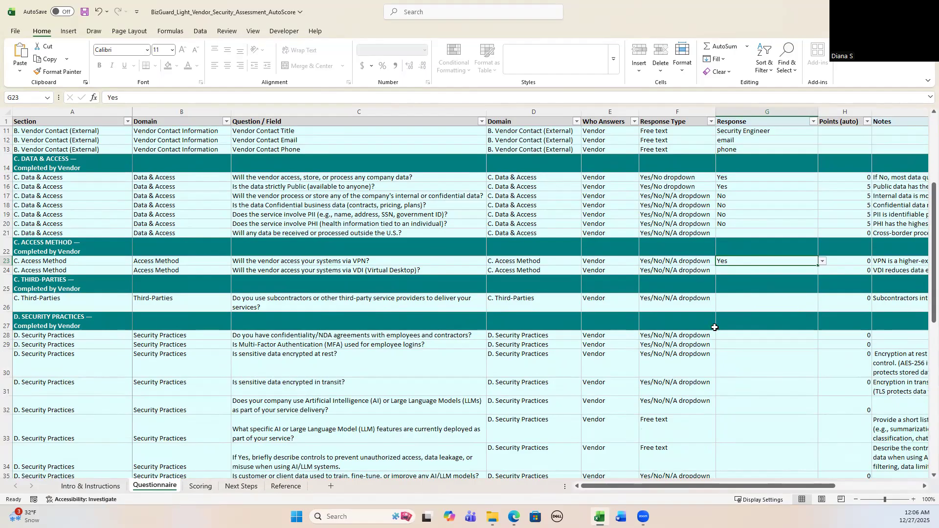
pyautogui.click(763, 345)
pyautogui.click(823, 345)
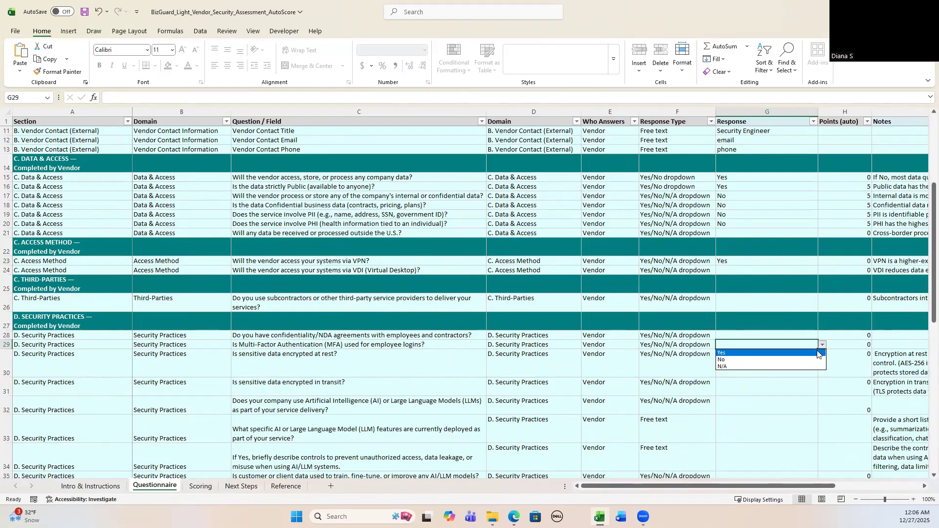
pyautogui.click(777, 354)
# Review the Scoring sheet summary for the MFA answer
pyautogui.click(205, 483)
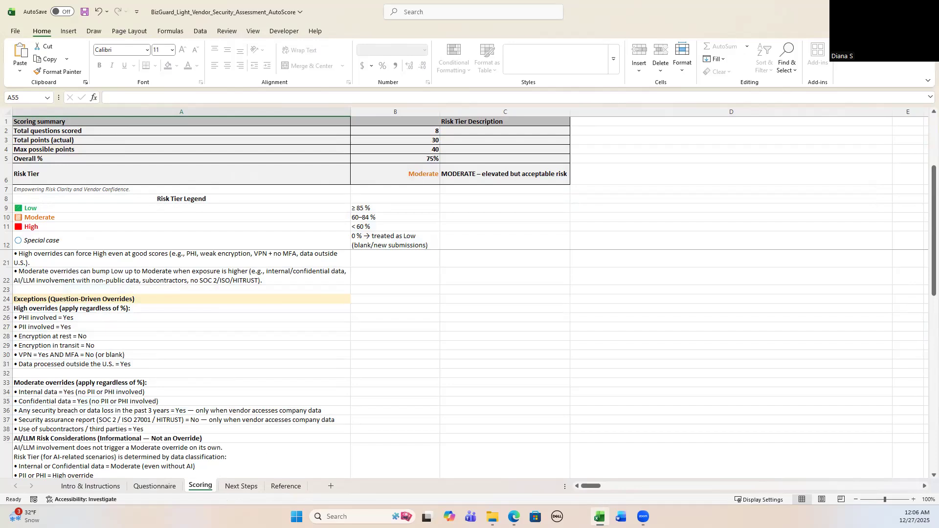
pyautogui.click(159, 487)
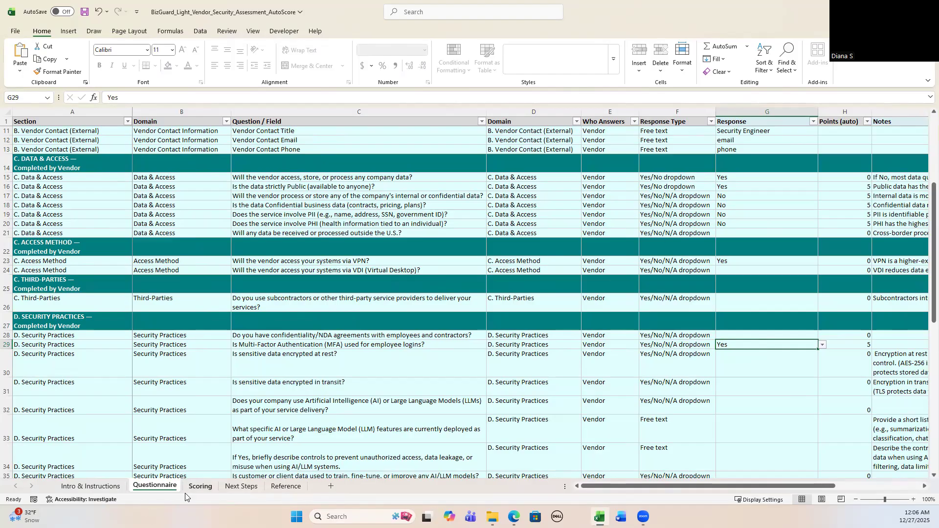
pyautogui.click(198, 486)
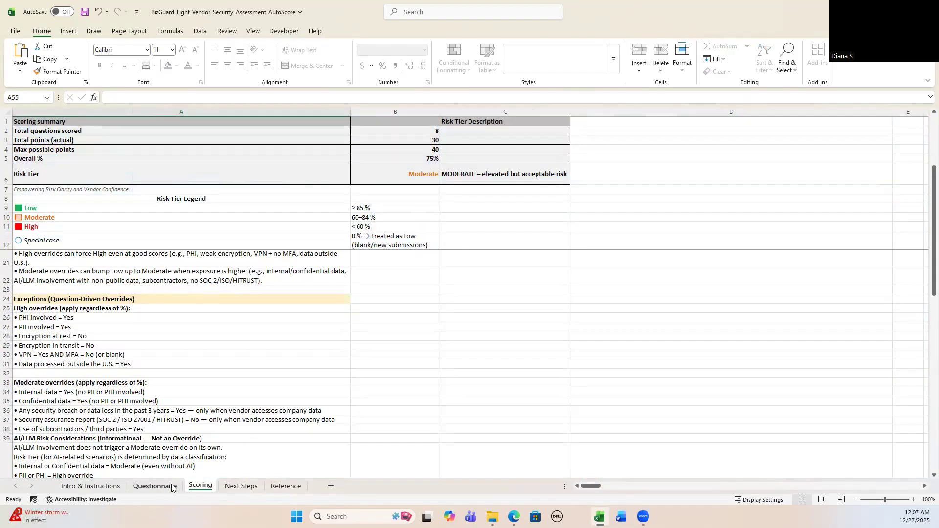
pyautogui.click(168, 486)
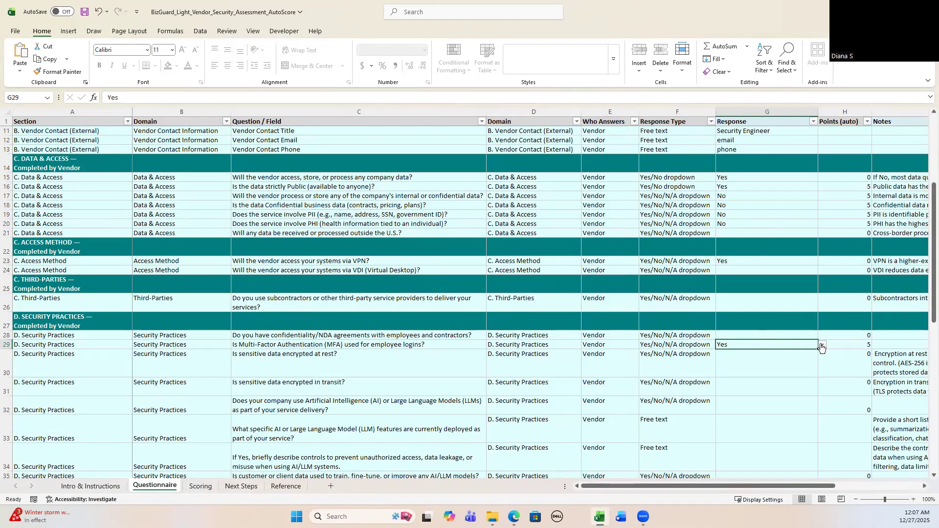
# Change the MFA answer to No and review the Scoring sheet summary
pyautogui.click(822, 345)
pyautogui.click(786, 360)
pyautogui.click(199, 487)
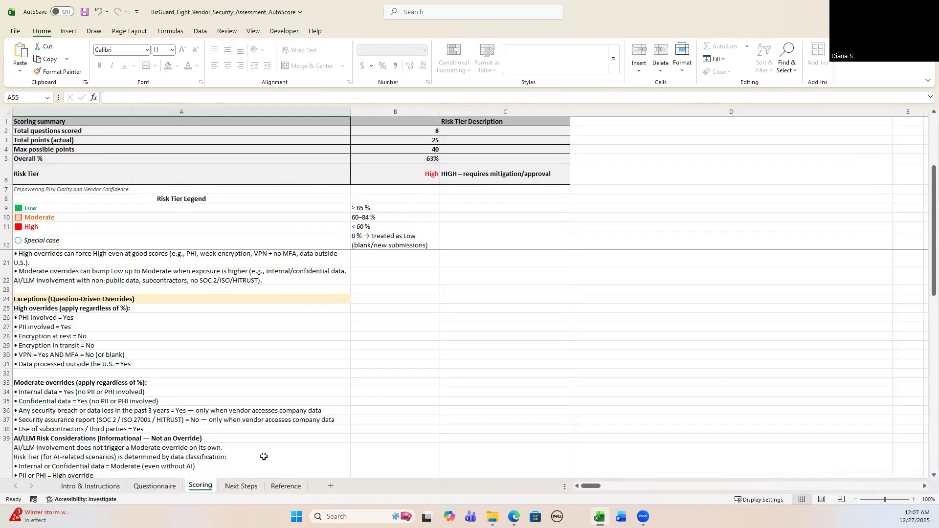
pyautogui.click(173, 489)
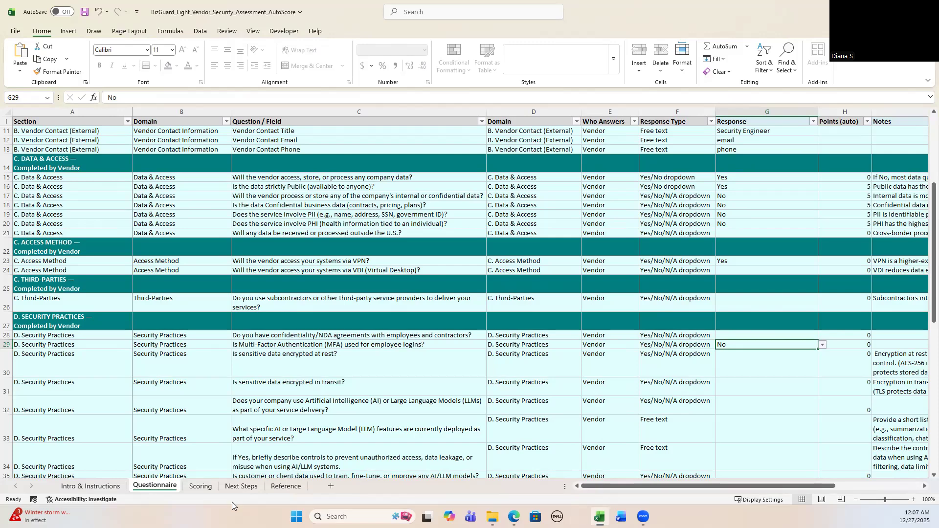
pyautogui.click(201, 487)
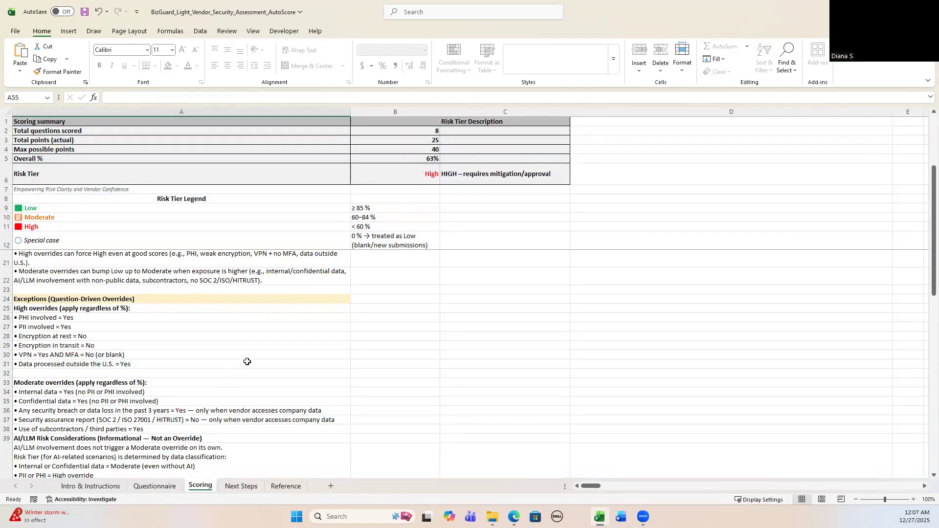
pyautogui.scroll(1, 526, 345)
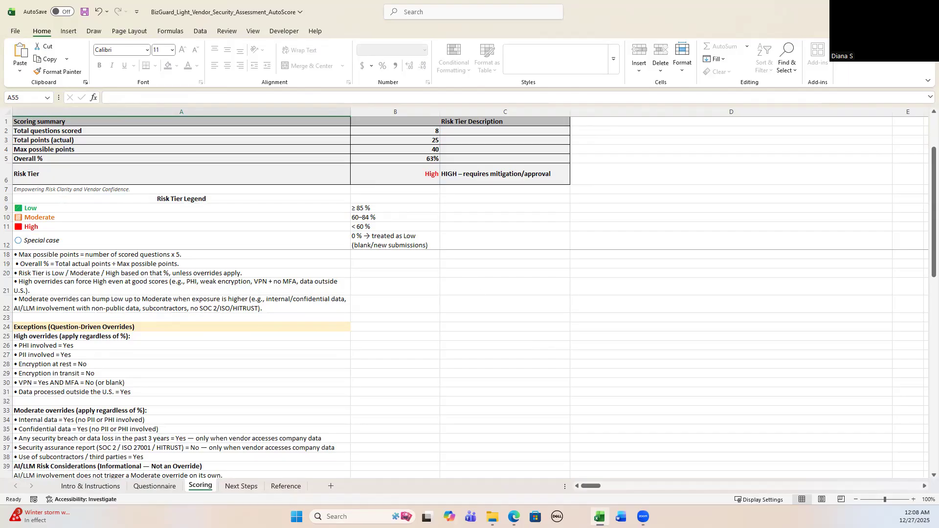
# Browse the remaining questionnaire questions and the Scoring sheet's override rules
pyautogui.click(154, 486)
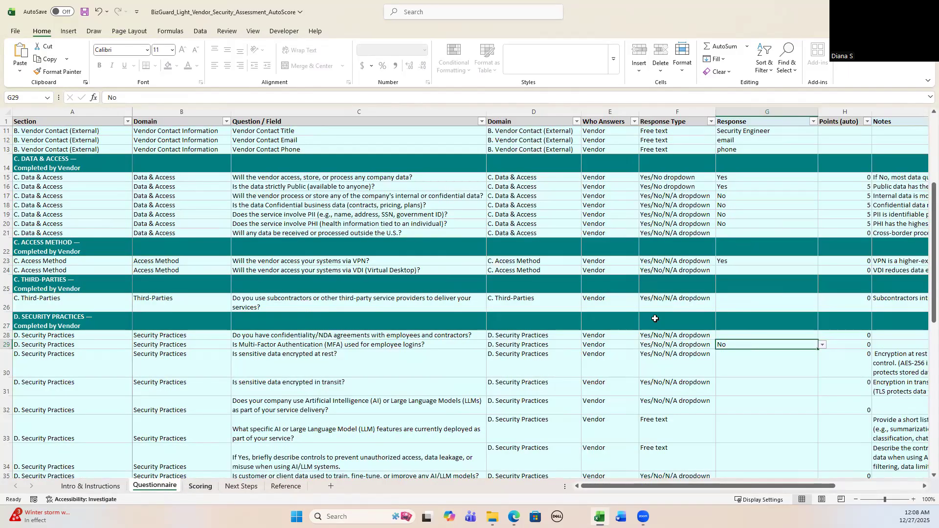
pyautogui.scroll(-1, 655, 319)
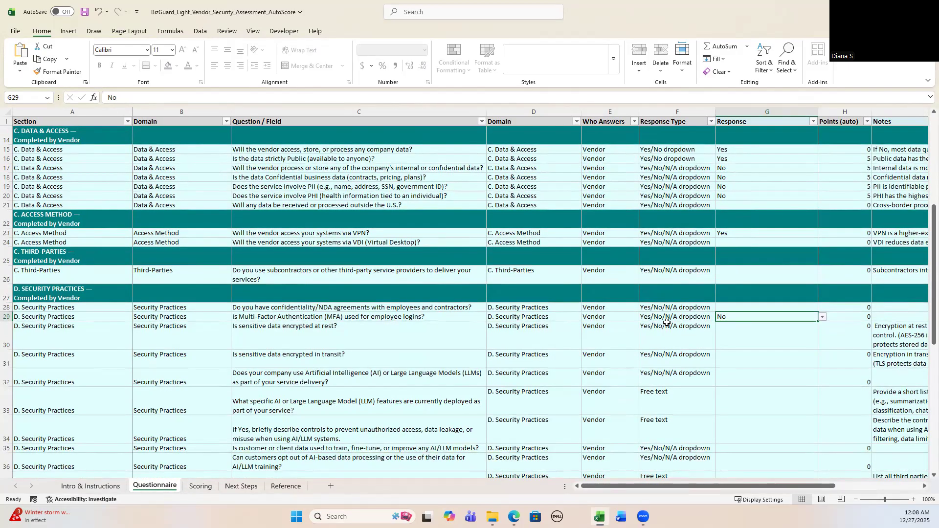
pyautogui.scroll(-1, 666, 322)
pyautogui.scroll(-1, 666, 322)
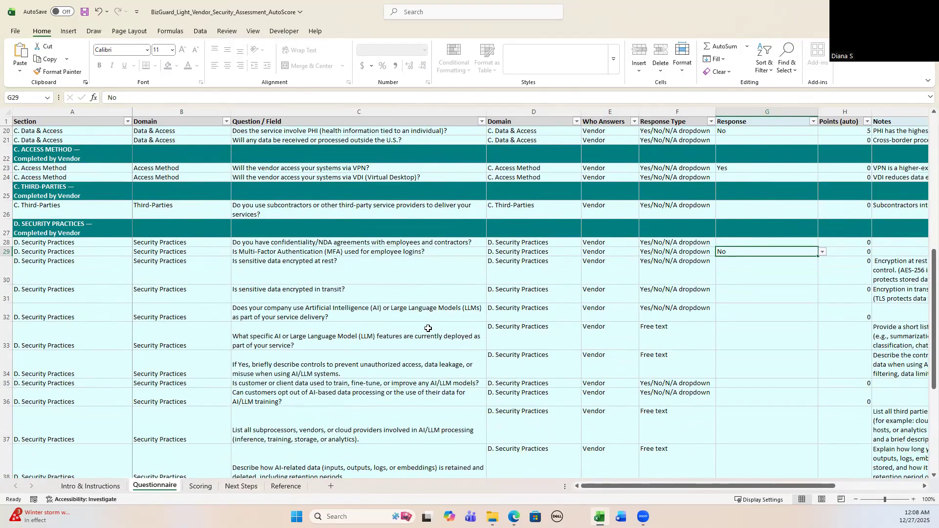
pyautogui.scroll(-1, 428, 328)
pyautogui.scroll(-1, 428, 328)
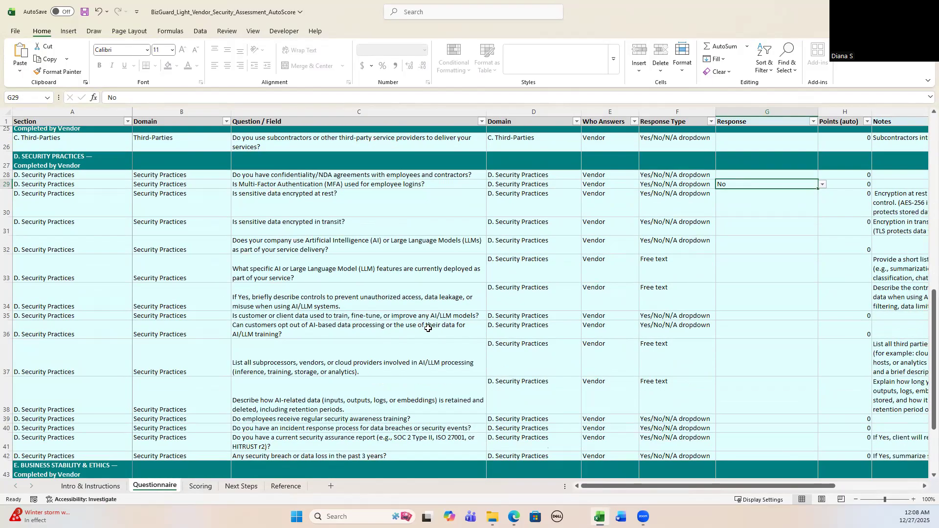
pyautogui.scroll(-3, 428, 328)
pyautogui.scroll(4, 428, 327)
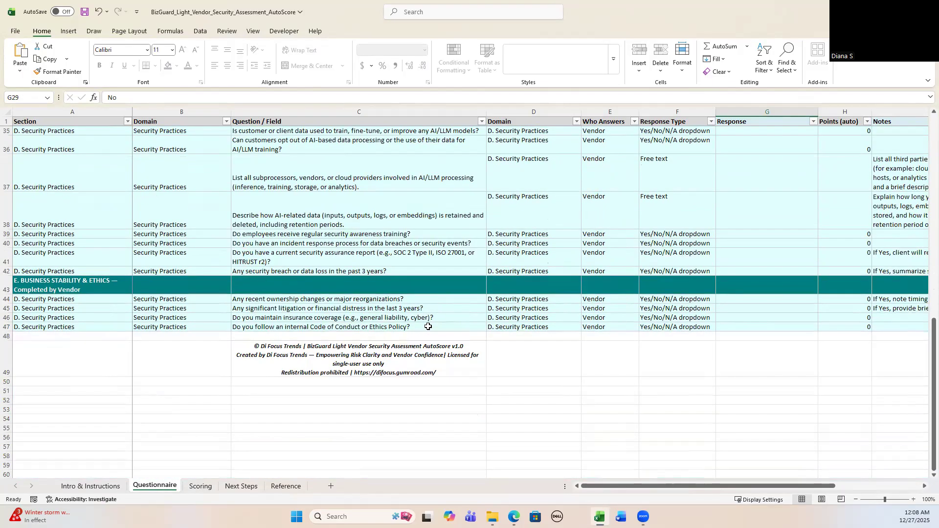
pyautogui.scroll(2, 428, 326)
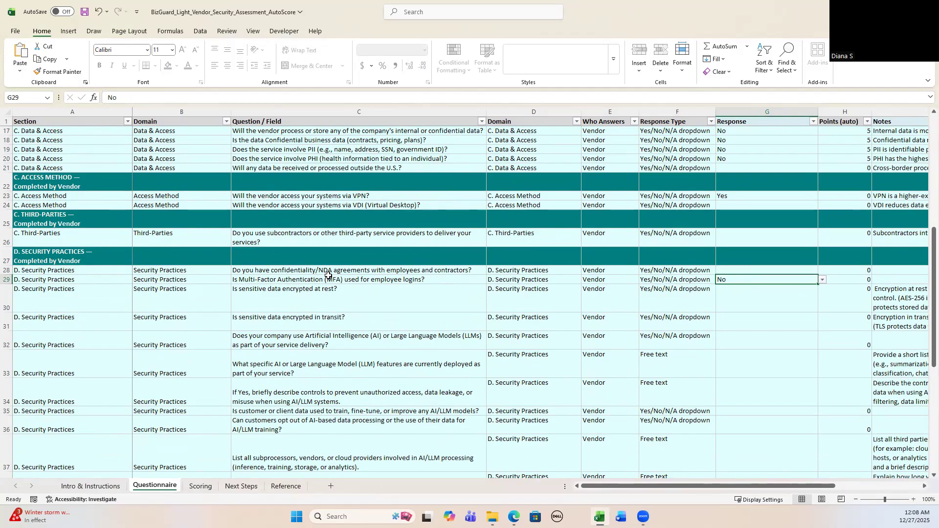
pyautogui.scroll(2, 328, 285)
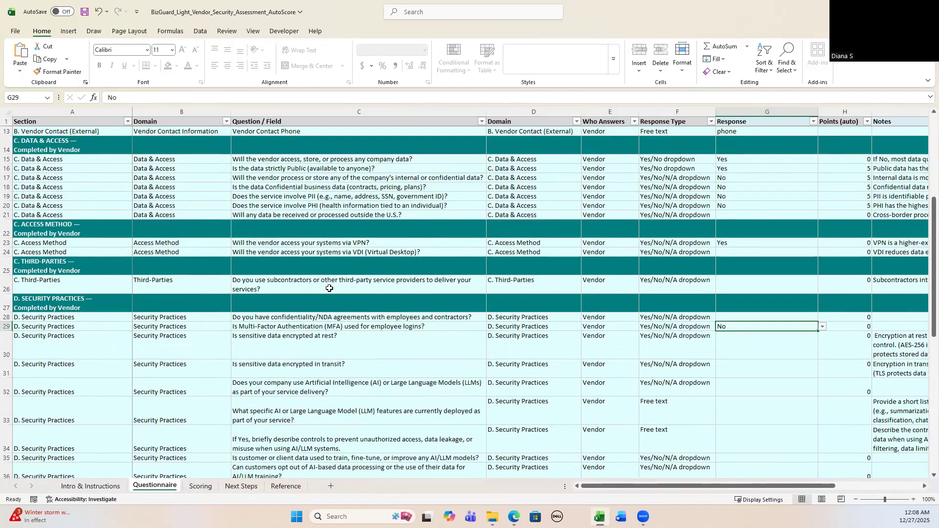
pyautogui.scroll(3, 328, 289)
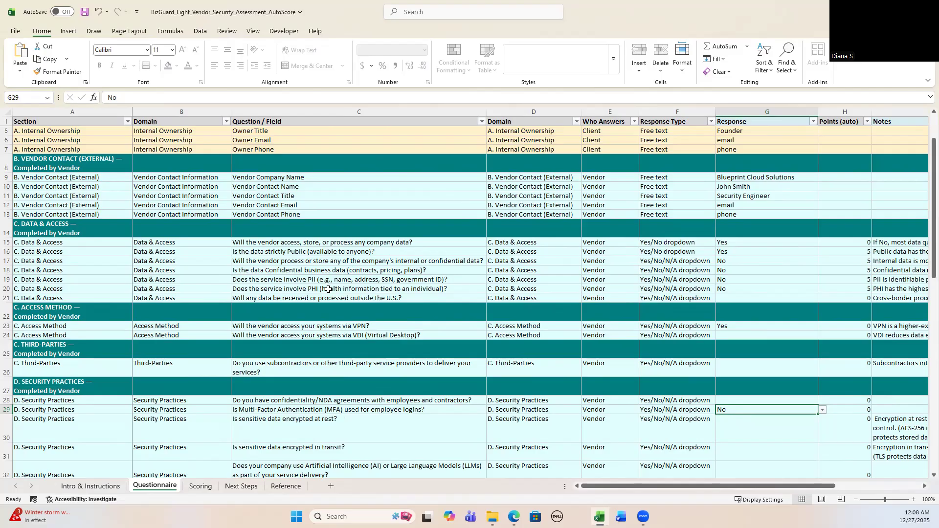
pyautogui.click(200, 487)
pyautogui.scroll(-8, 185, 414)
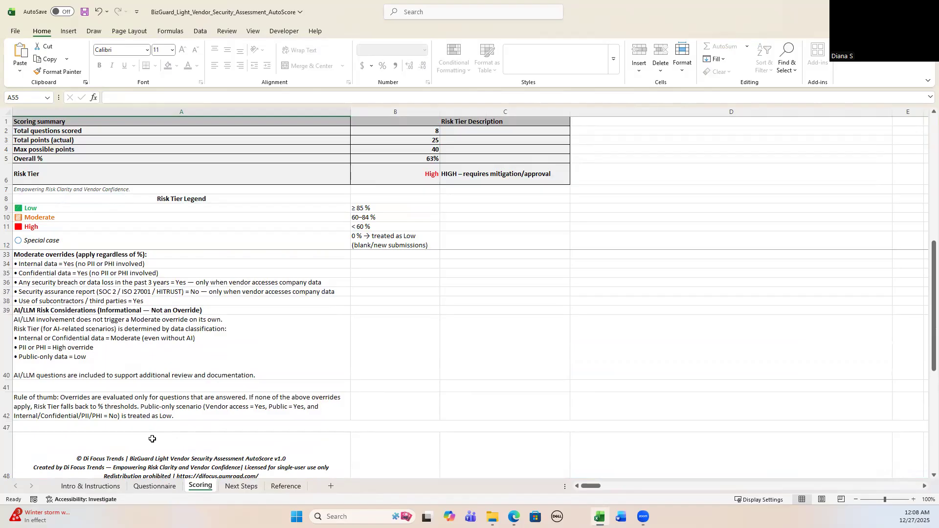